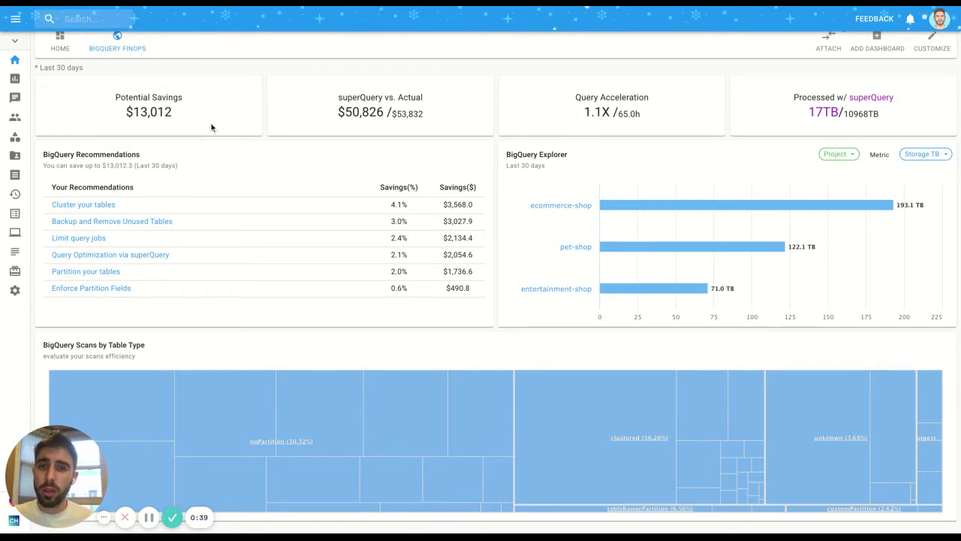
Examine the Potential Savings figure for the last 30 days
{"action": "triple_click", "coordinate": [116, 97]}
{"action": "left_click", "coordinate": [184, 117]}
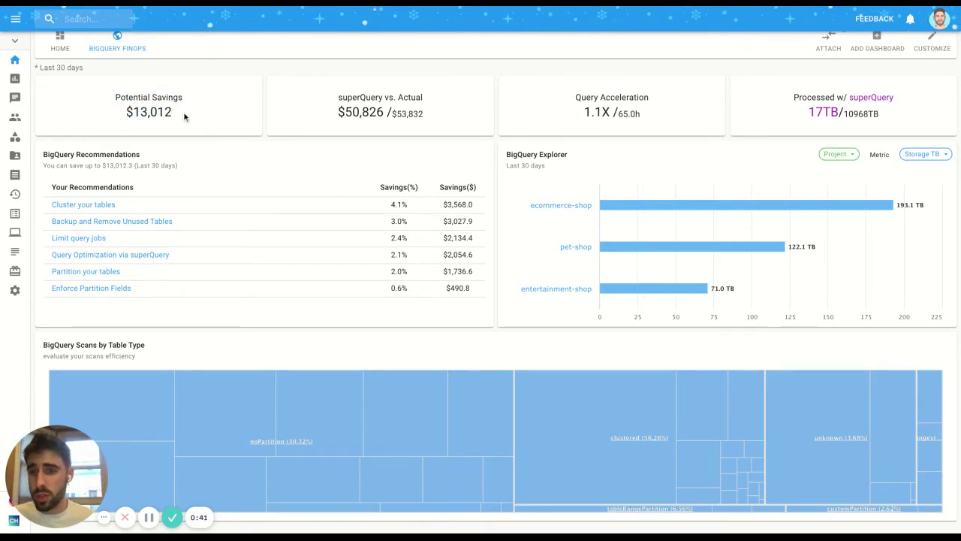
{"action": "triple_click", "coordinate": [116, 97]}
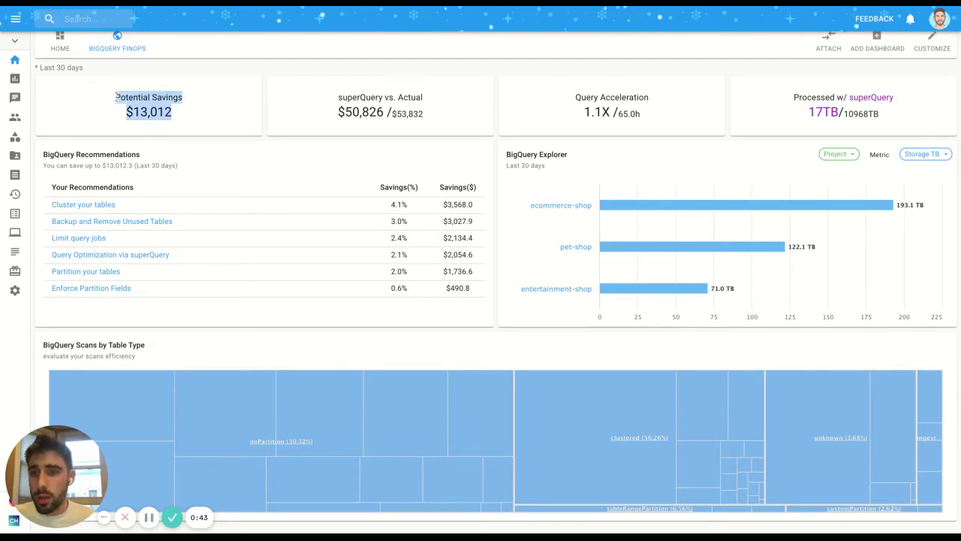
{"action": "left_click", "coordinate": [182, 117]}
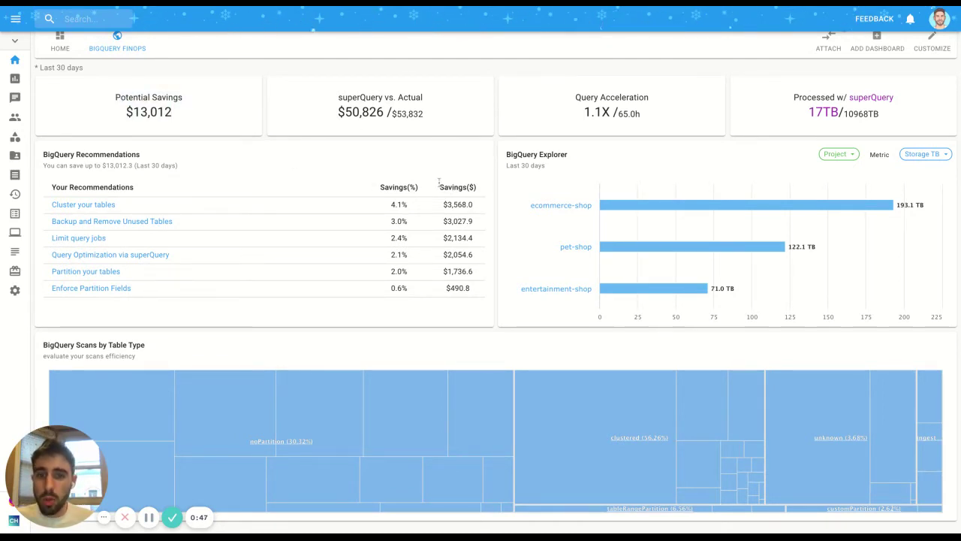
Review the dollar savings of all BigQuery recommendations and the table details behind "Cluster your tables"
{"action": "left_click_drag", "start_coordinate": [439, 180], "coordinate": [473, 295]}
{"action": "left_click", "coordinate": [473, 295]}
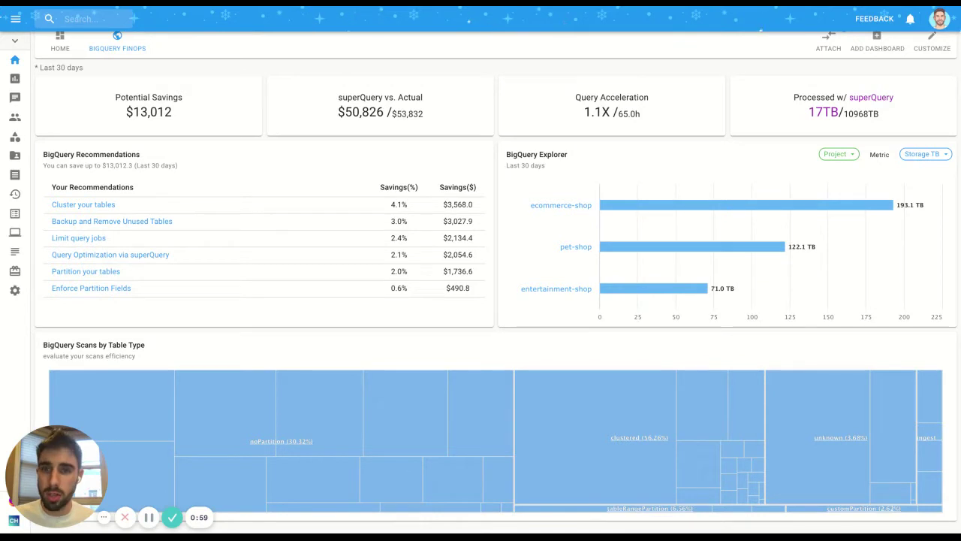
{"action": "left_click", "coordinate": [102, 205]}
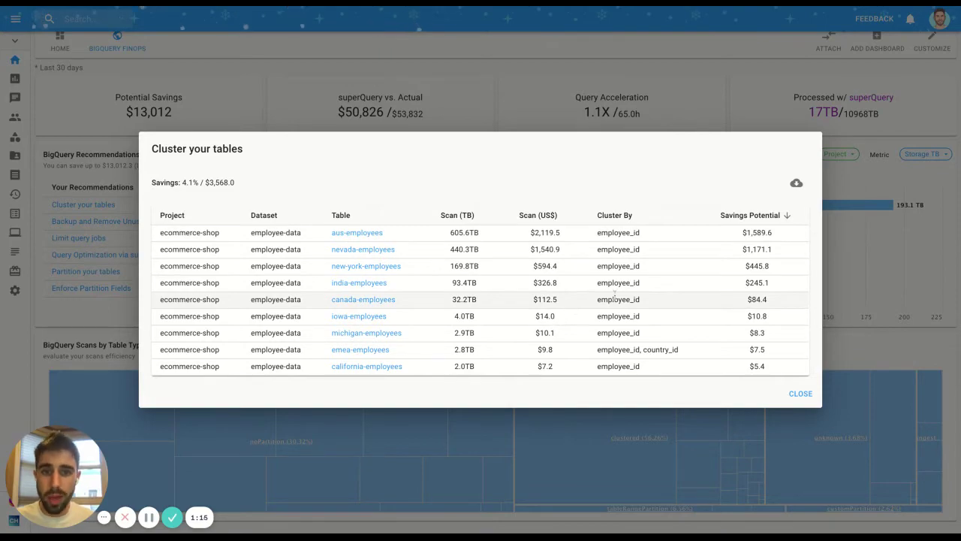
{"action": "left_click", "coordinate": [799, 394]}
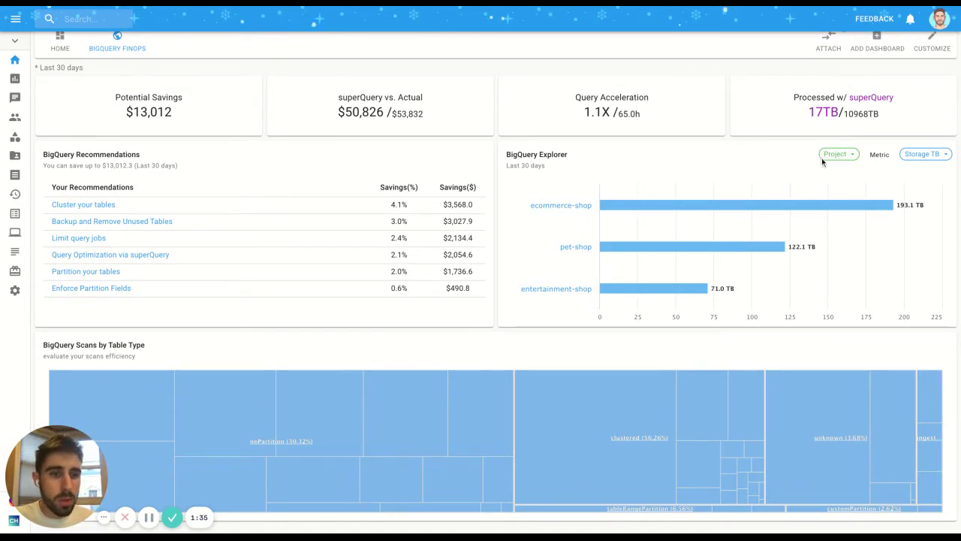
Show the BigQuery Explorer by Scan Price and open the breakdown of the ecommerce-shop project
{"action": "left_click", "coordinate": [923, 154]}
{"action": "left_click", "coordinate": [920, 96]}
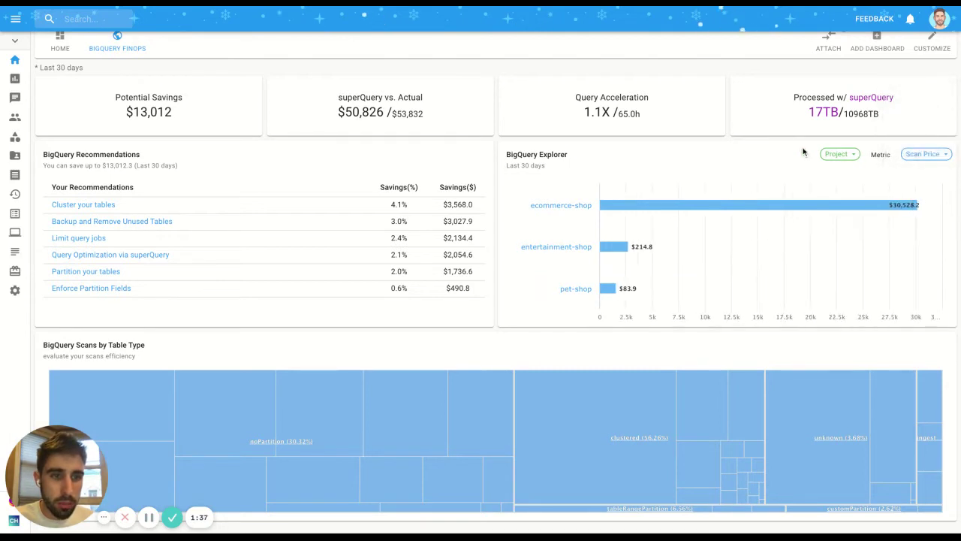
{"action": "left_click", "coordinate": [577, 209]}
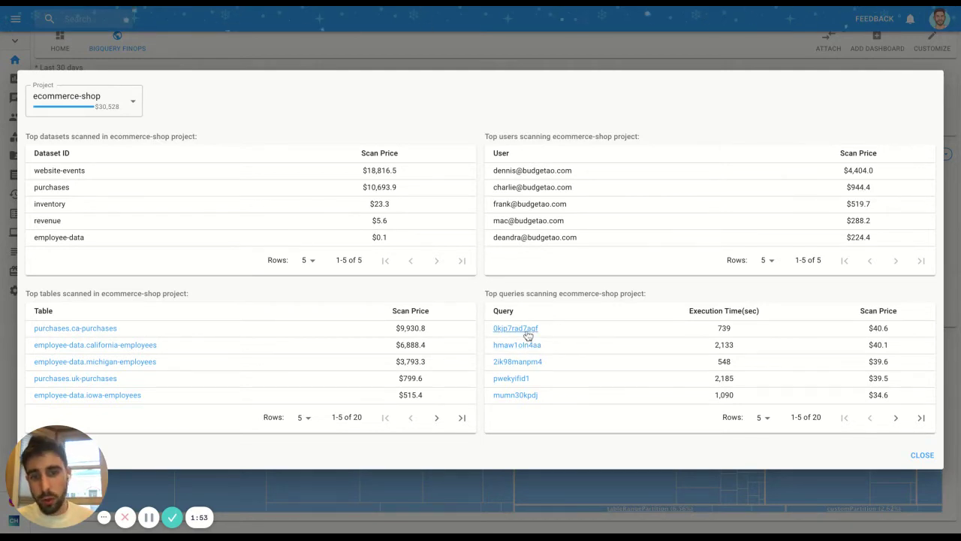
Inspect the user ID and SQL text of ecommerce-shop's most expensive query, and return to the dashboard
{"action": "left_click", "coordinate": [526, 331]}
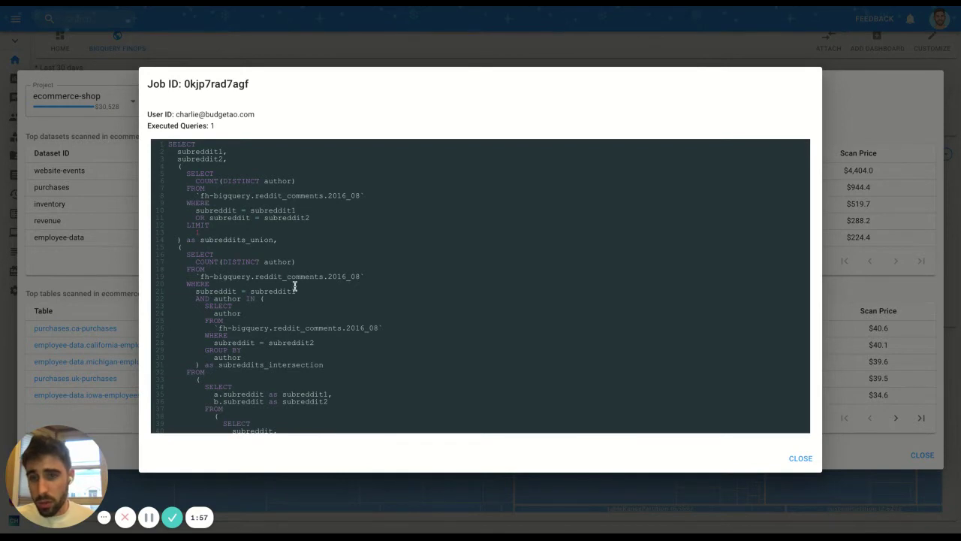
{"action": "left_click_drag", "start_coordinate": [176, 115], "coordinate": [254, 114]}
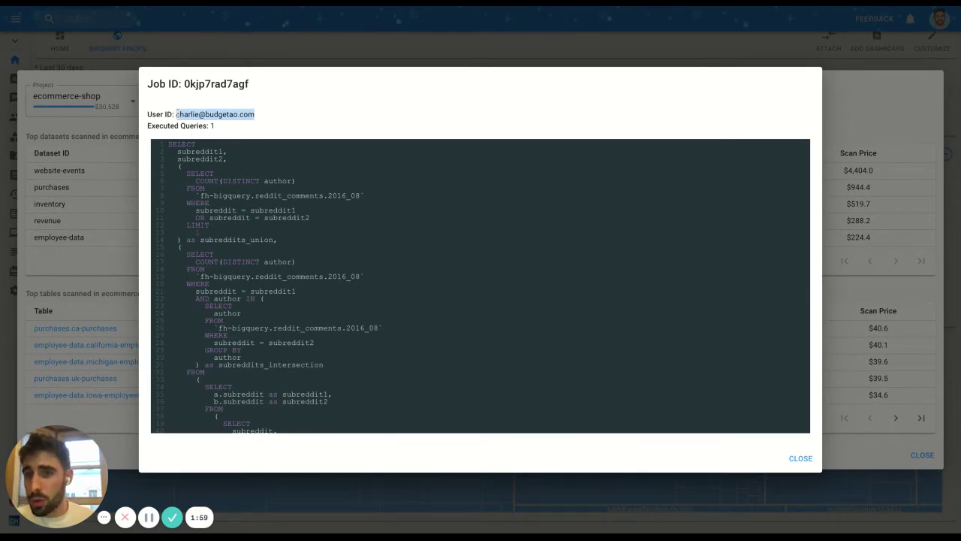
{"action": "left_click", "coordinate": [271, 120]}
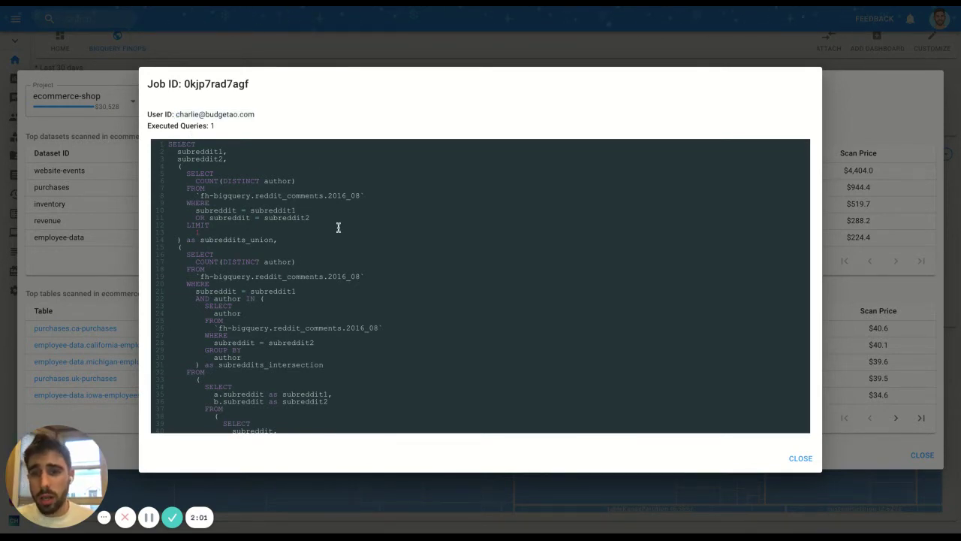
{"action": "scroll", "coordinate": [338, 228], "scroll_direction": "down", "scroll_amount": 2}
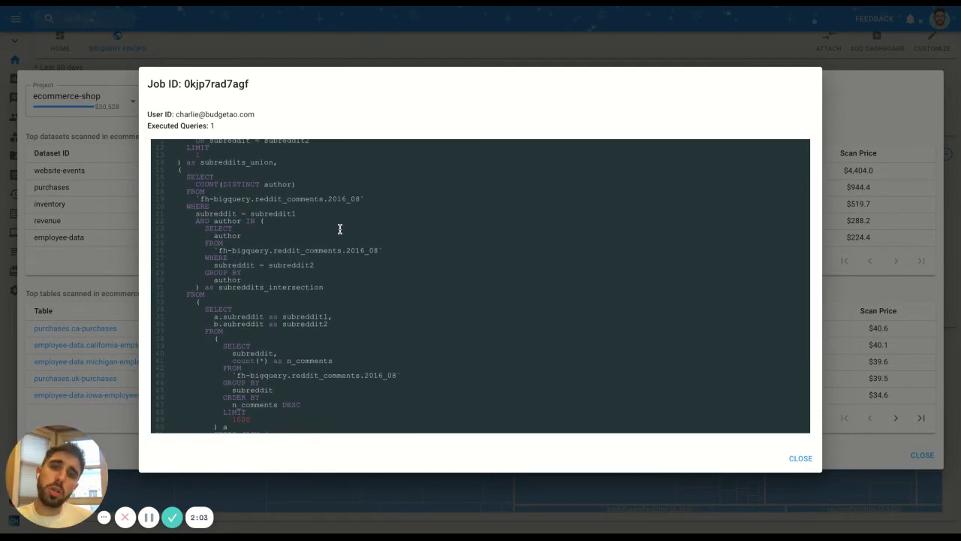
{"action": "scroll", "coordinate": [368, 211], "scroll_direction": "down", "scroll_amount": 3}
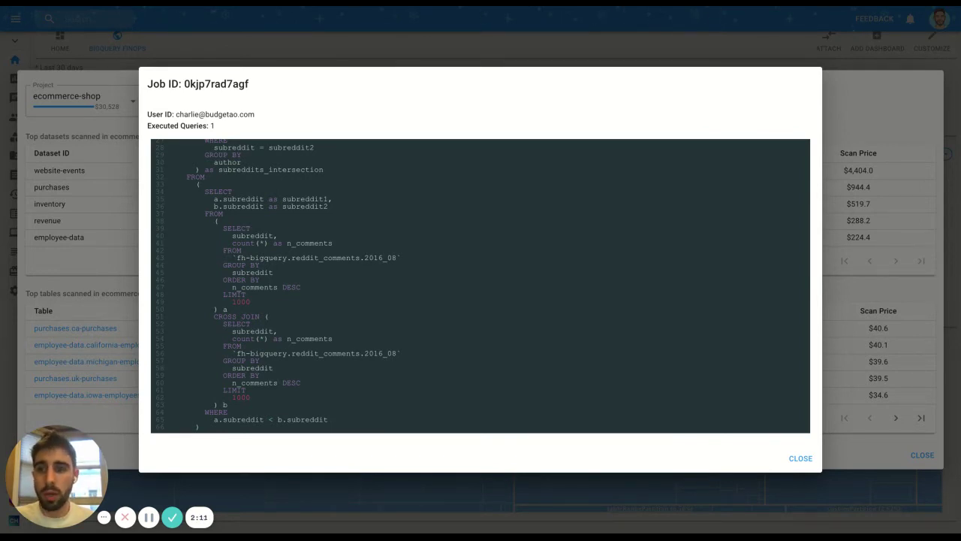
{"action": "left_click", "coordinate": [310, 62]}
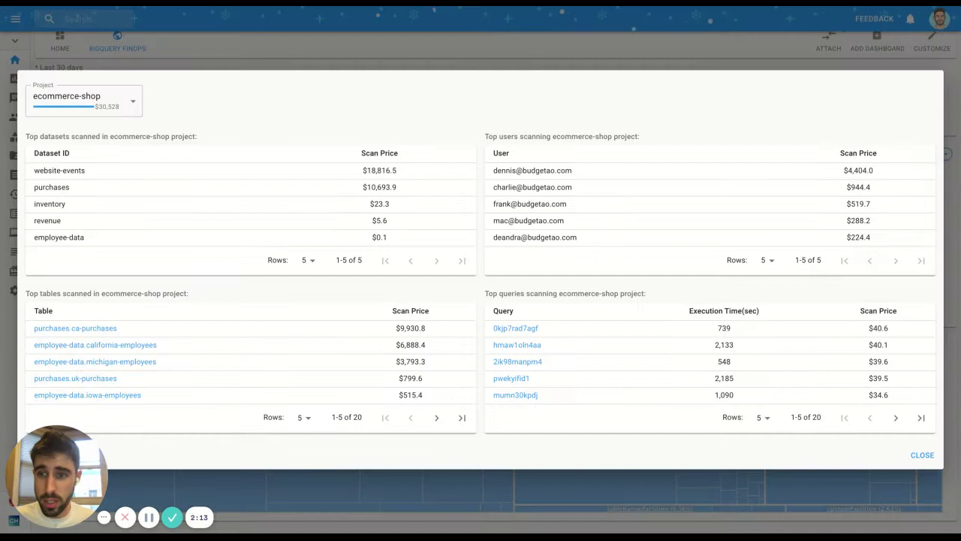
{"action": "left_click", "coordinate": [309, 62]}
Break the BigQuery Explorer down by User and review the scan details of the user with the highest scan price
{"action": "left_click", "coordinate": [838, 154]}
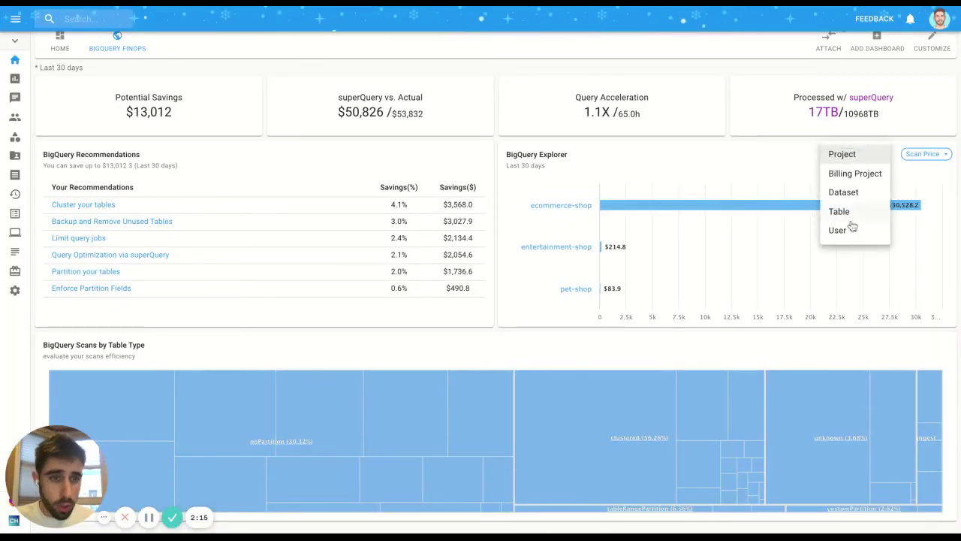
{"action": "left_click", "coordinate": [852, 227]}
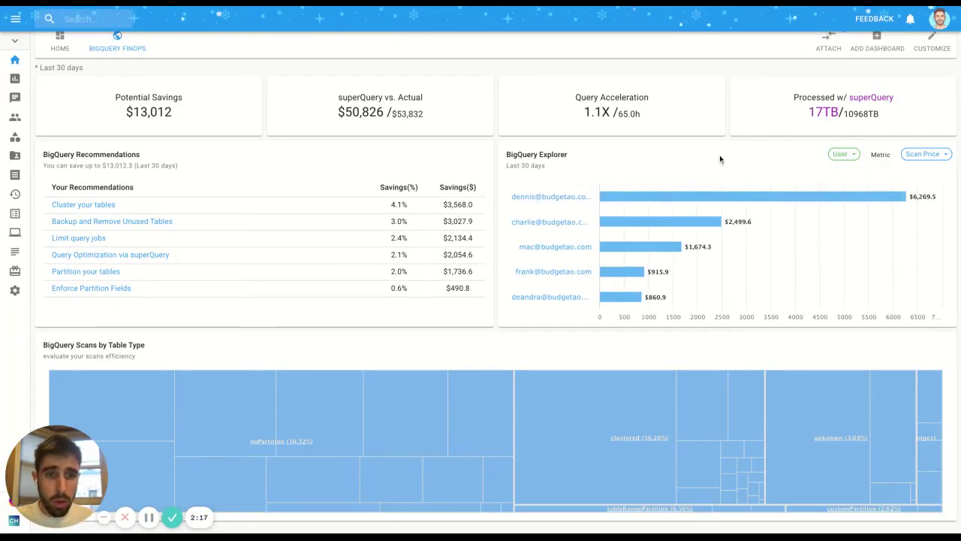
{"action": "left_click", "coordinate": [548, 196]}
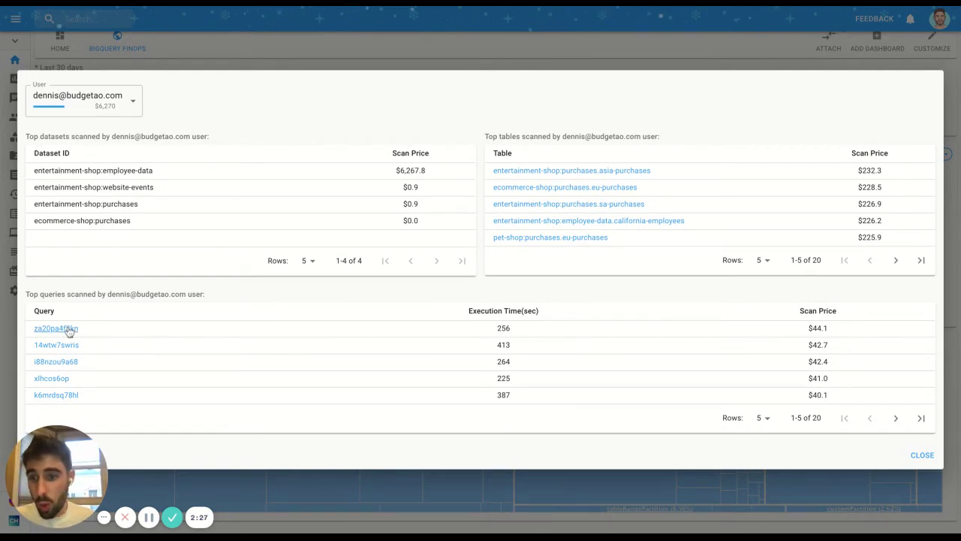
{"action": "left_click", "coordinate": [919, 456]}
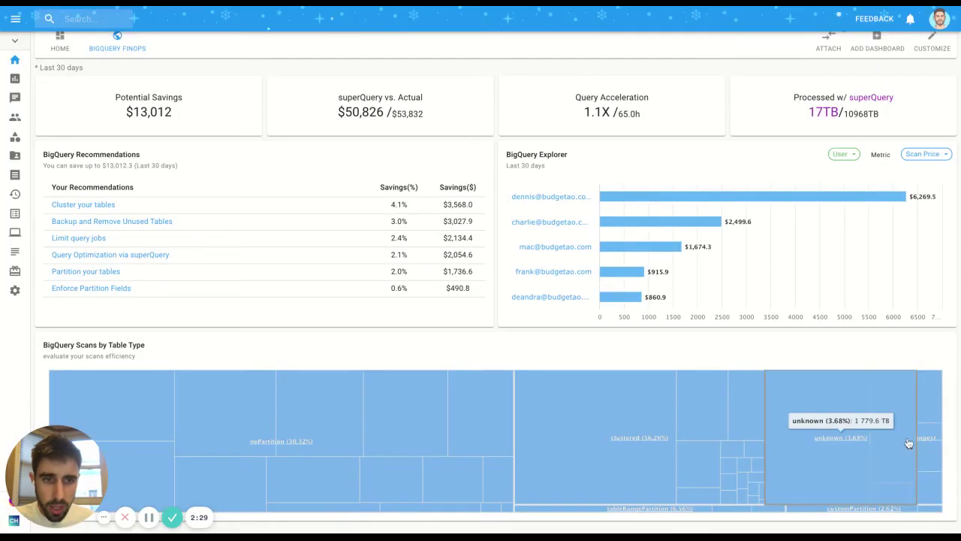
Set the BigQuery Explorer to group by Project with Storage TB as the metric
{"action": "left_click", "coordinate": [842, 154]}
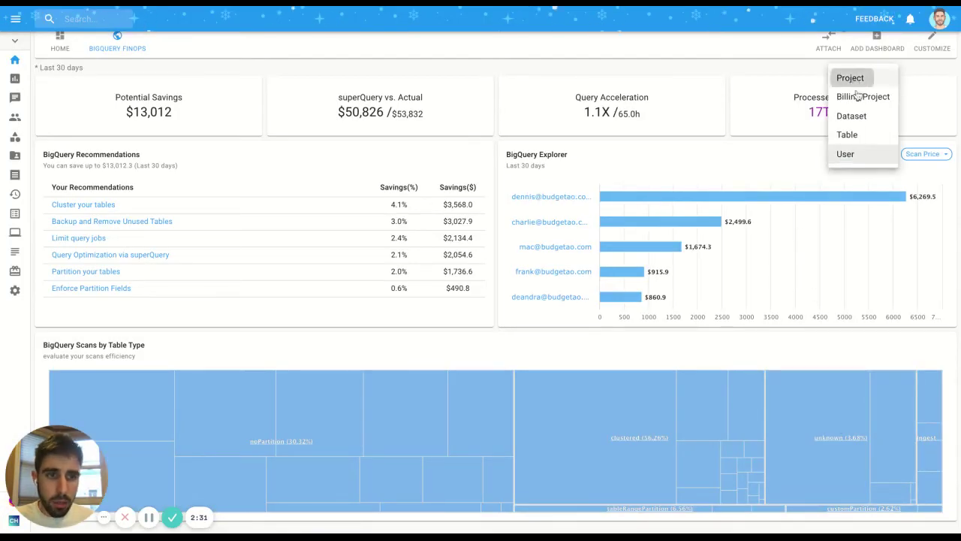
{"action": "left_click", "coordinate": [851, 78]}
{"action": "left_click", "coordinate": [918, 154]}
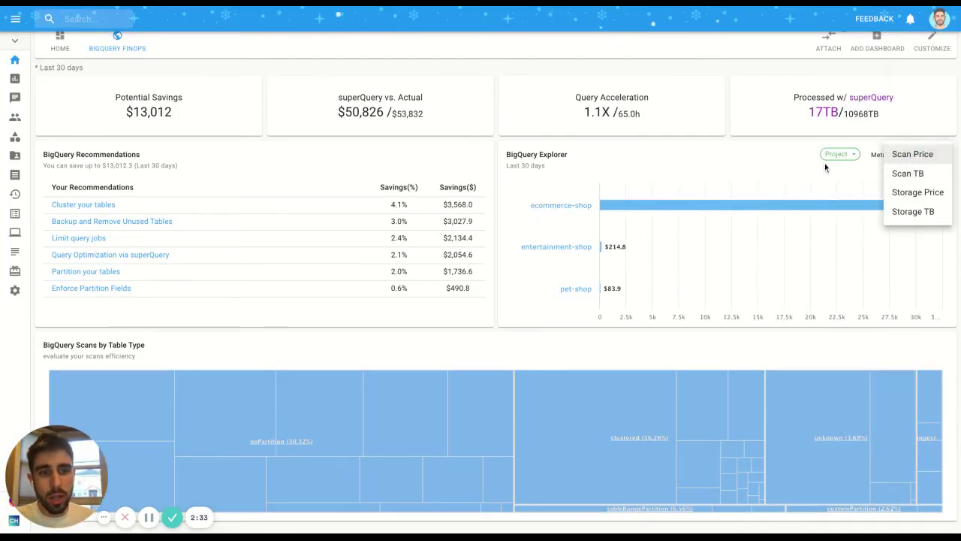
{"action": "left_click", "coordinate": [914, 211]}
Examine the long-term and short-term storage of the ecommerce-shop project, and close its details
{"action": "left_click", "coordinate": [567, 207]}
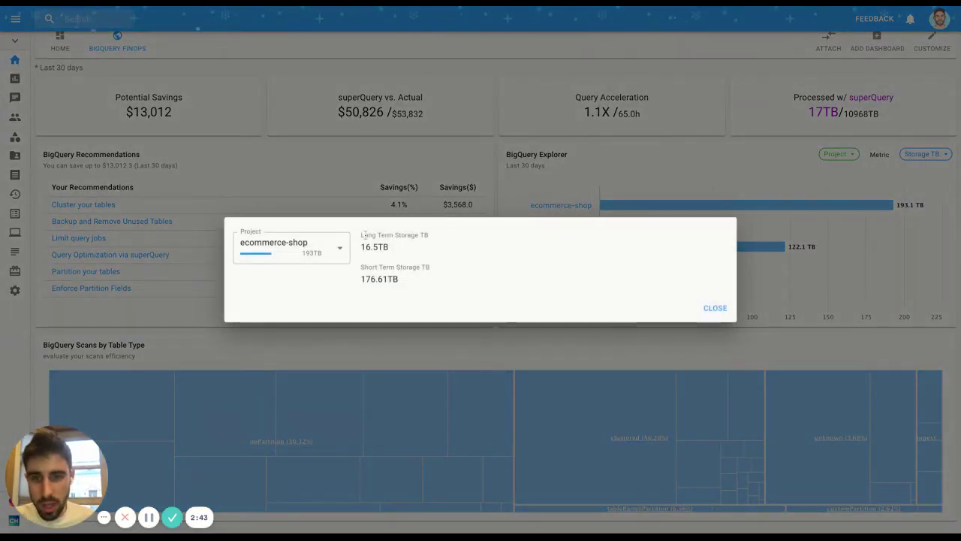
{"action": "left_click_drag", "start_coordinate": [364, 235], "coordinate": [433, 288]}
{"action": "left_click", "coordinate": [434, 288]}
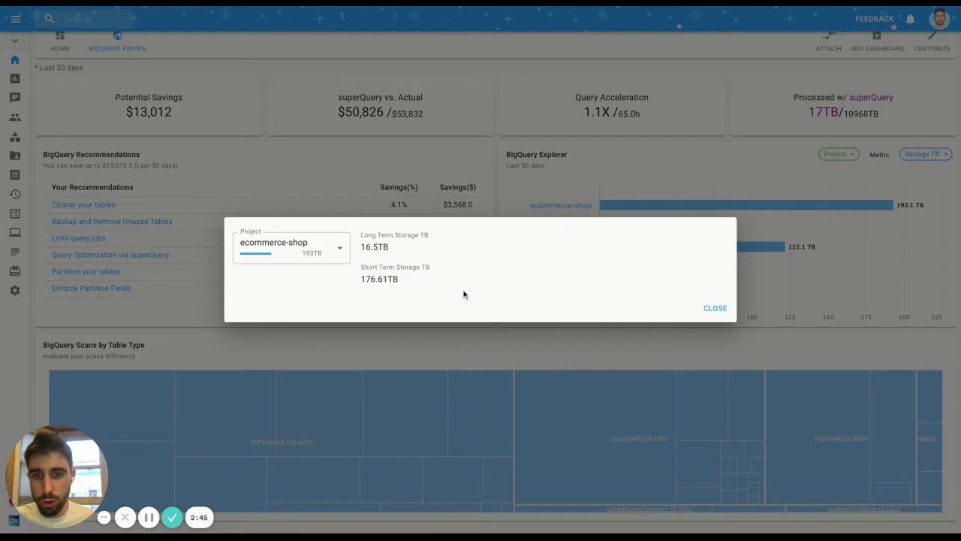
{"action": "left_click", "coordinate": [715, 310]}
Drill into the noPartition group of BigQuery Scans by Table Type to view its tables, and return to the overview
{"action": "scroll", "coordinate": [377, 325], "scroll_direction": "down", "scroll_amount": 1}
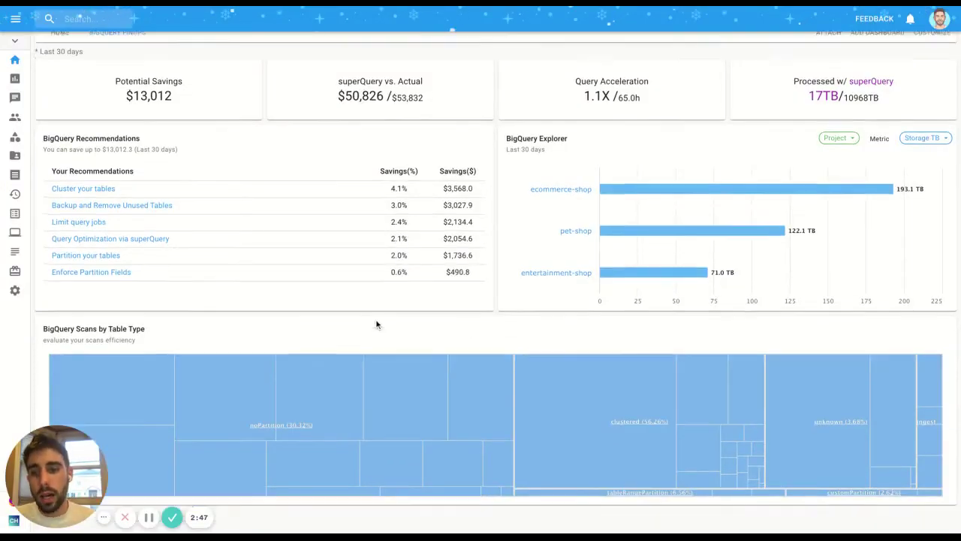
{"action": "scroll", "coordinate": [377, 325], "scroll_direction": "down", "scroll_amount": 1}
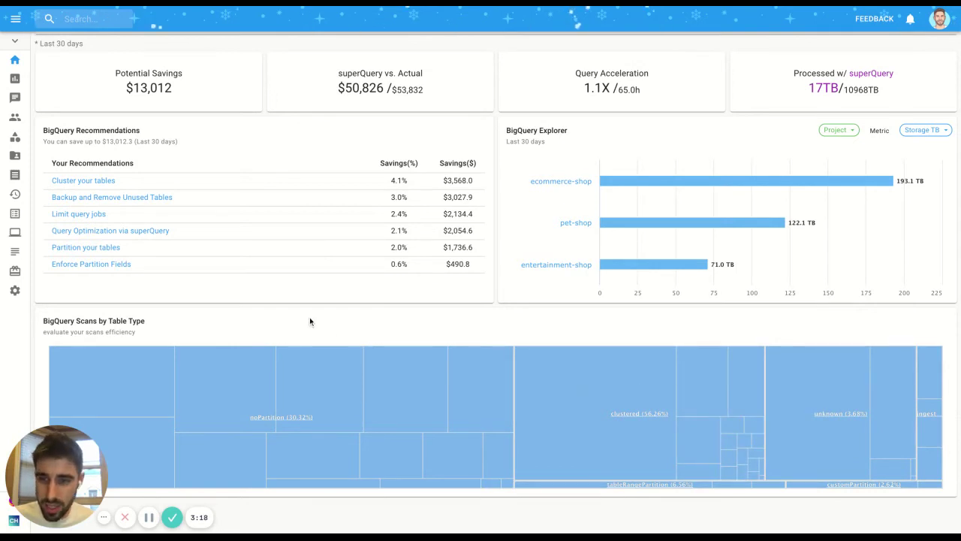
{"action": "mouse_move", "coordinate": [325, 375]}
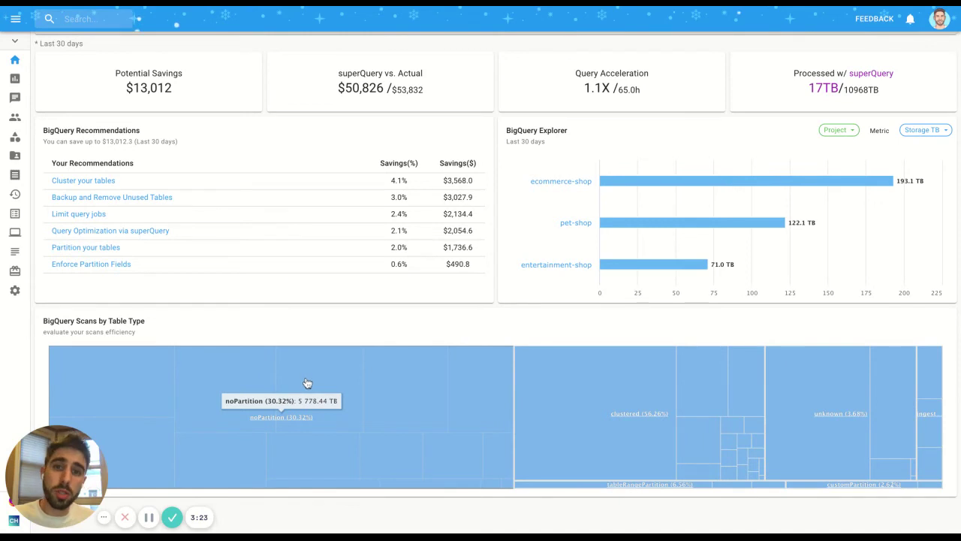
{"action": "left_click", "coordinate": [316, 386]}
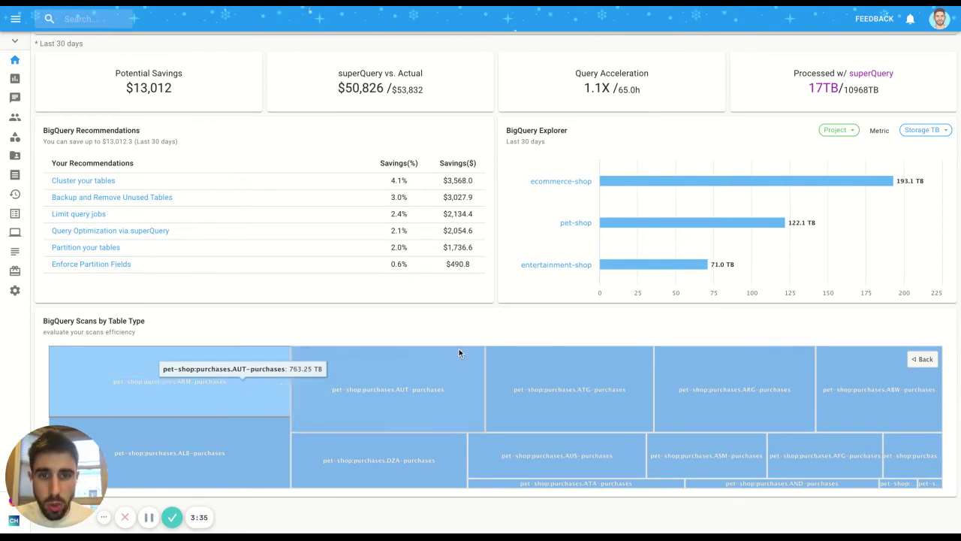
{"action": "left_click", "coordinate": [926, 360]}
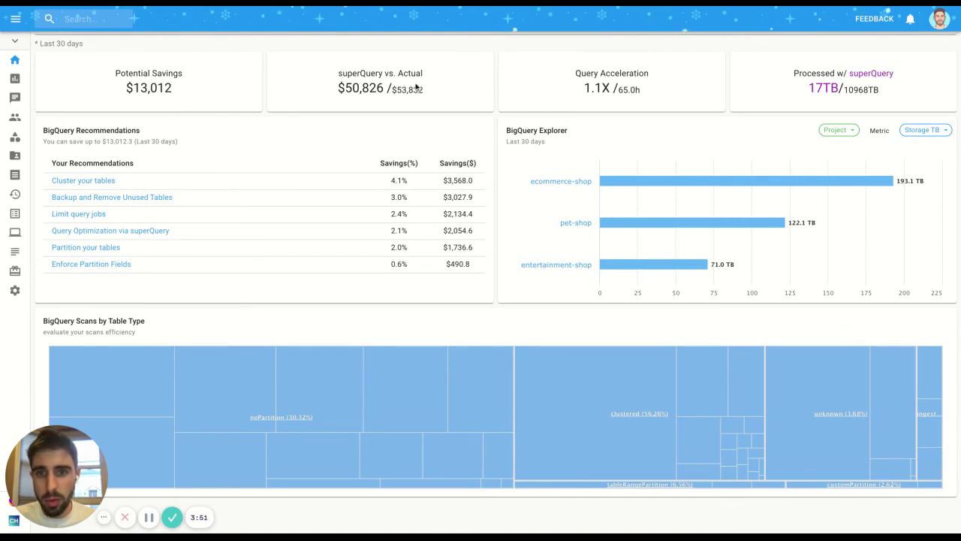
Compare the superQuery cost with the actual cost on the superQuery vs. Actual card
{"action": "mouse_move", "coordinate": [341, 76]}
{"action": "left_mouse_down"}
{"action": "mouse_move", "coordinate": [424, 92]}
{"action": "mouse_move", "coordinate": [338, 88]}
{"action": "left_mouse_up"}
{"action": "left_click", "coordinate": [382, 88]}
{"action": "left_click", "coordinate": [338, 88]}
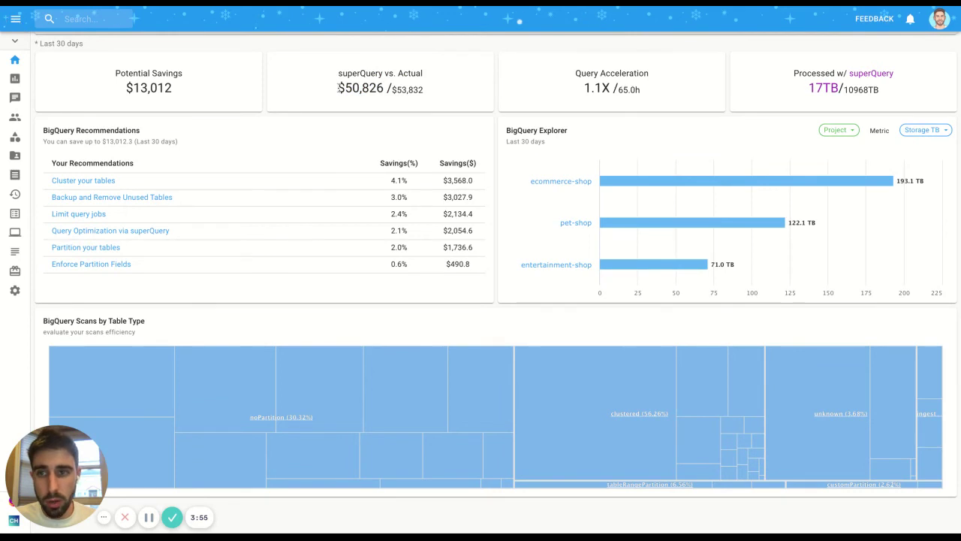
{"action": "scroll", "coordinate": [117, 82], "scroll_direction": "up", "scroll_amount": 2}
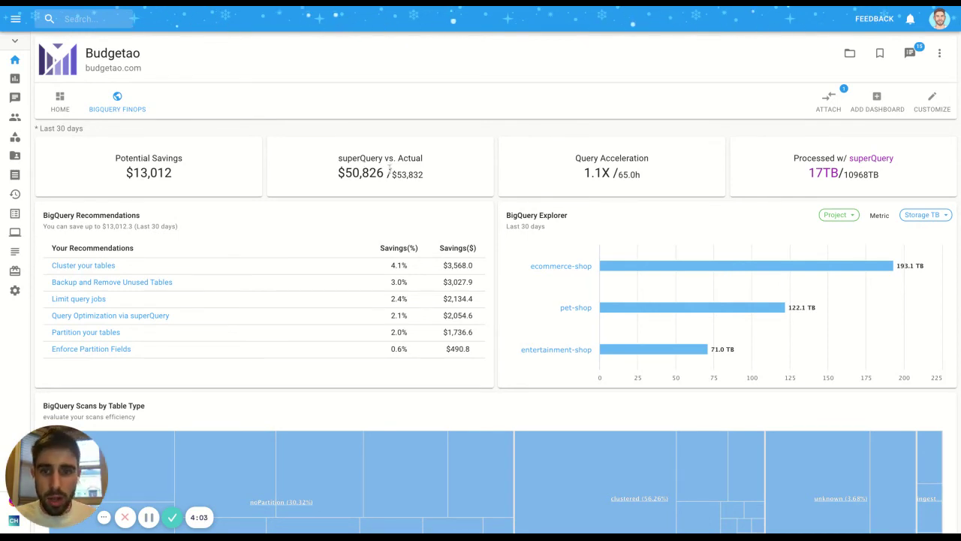
{"action": "left_click_drag", "start_coordinate": [393, 176], "coordinate": [425, 177]}
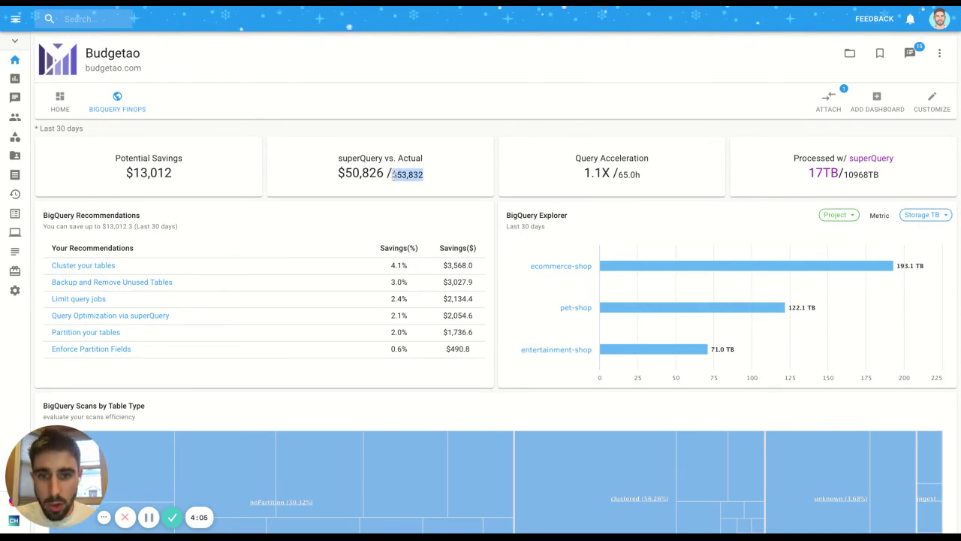
{"action": "left_click", "coordinate": [430, 177]}
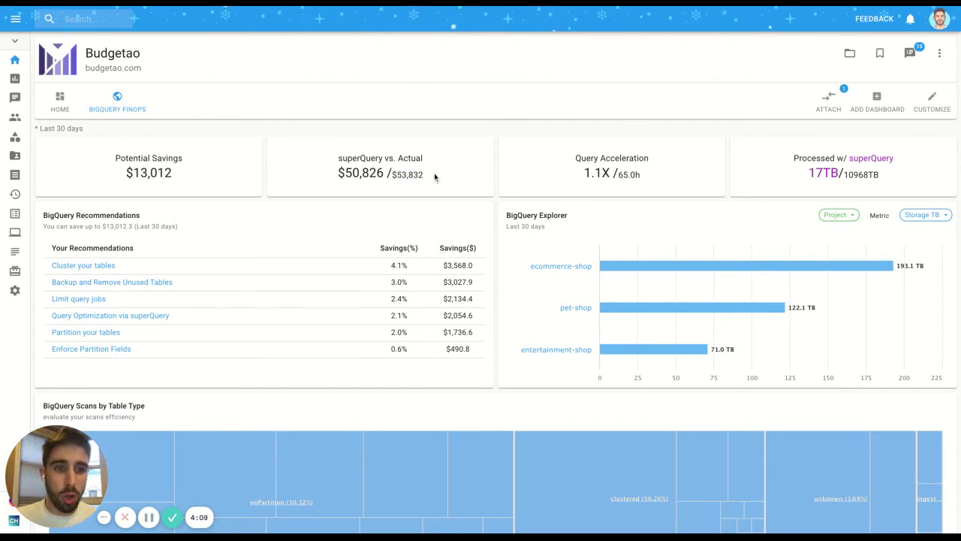
Examine the data volume processed with superQuery alongside the superQuery cost figure
{"action": "left_click_drag", "start_coordinate": [796, 155], "coordinate": [901, 166]}
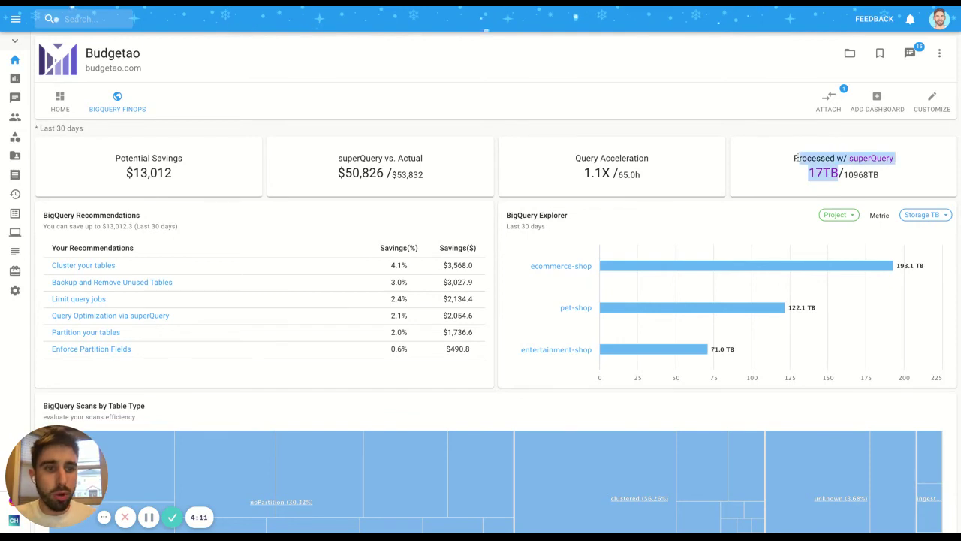
{"action": "left_click", "coordinate": [899, 162]}
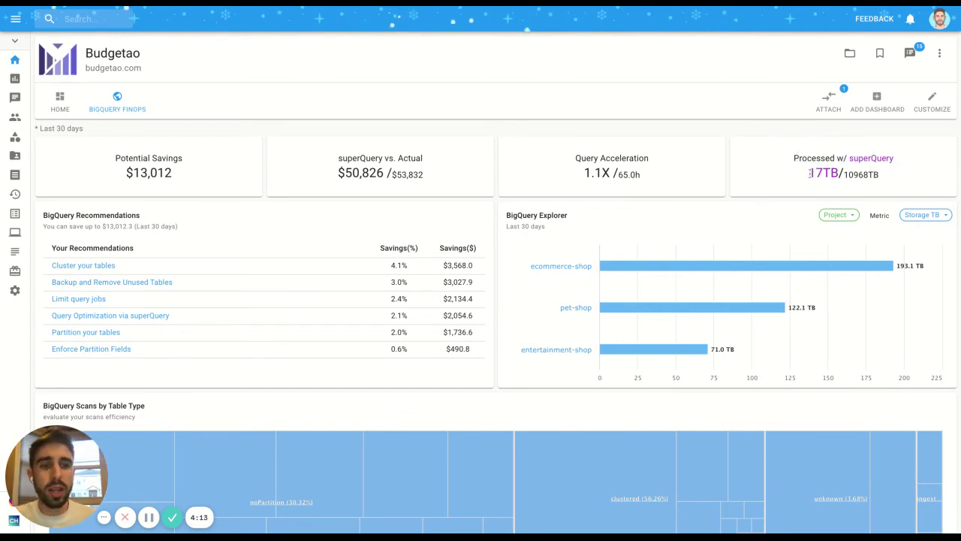
{"action": "left_click_drag", "start_coordinate": [841, 173], "coordinate": [810, 173]}
{"action": "left_click", "coordinate": [836, 172]}
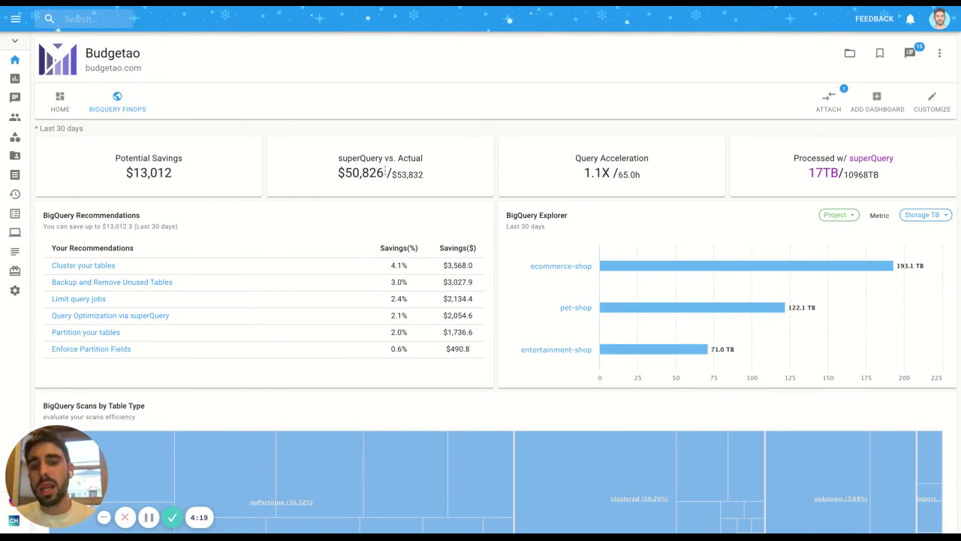
{"action": "mouse_move", "coordinate": [385, 173]}
{"action": "left_mouse_down"}
{"action": "mouse_move", "coordinate": [345, 173]}
{"action": "mouse_move", "coordinate": [394, 173]}
{"action": "mouse_move", "coordinate": [385, 171]}
{"action": "left_mouse_up"}
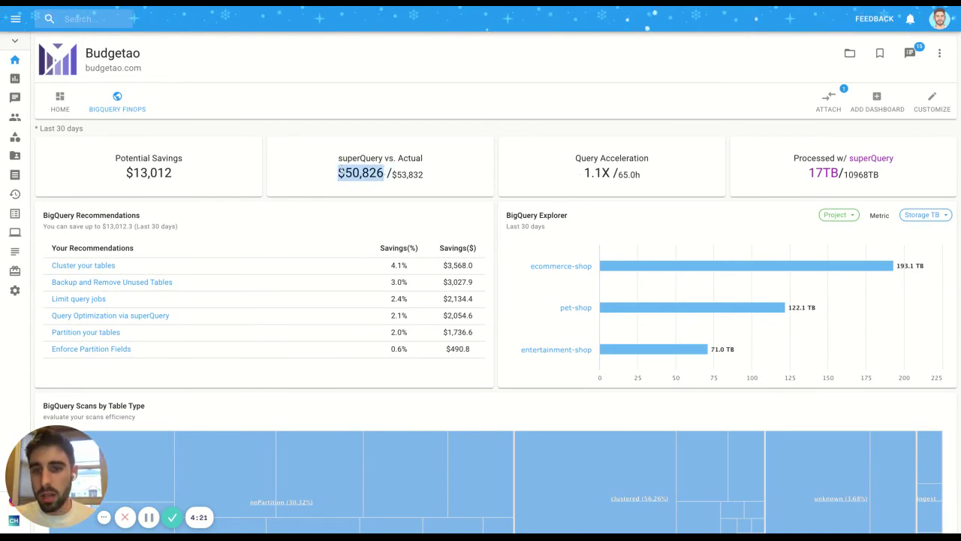
Examine the acceleration factor and the hours figure on the Query Acceleration card
{"action": "left_click", "coordinate": [385, 172]}
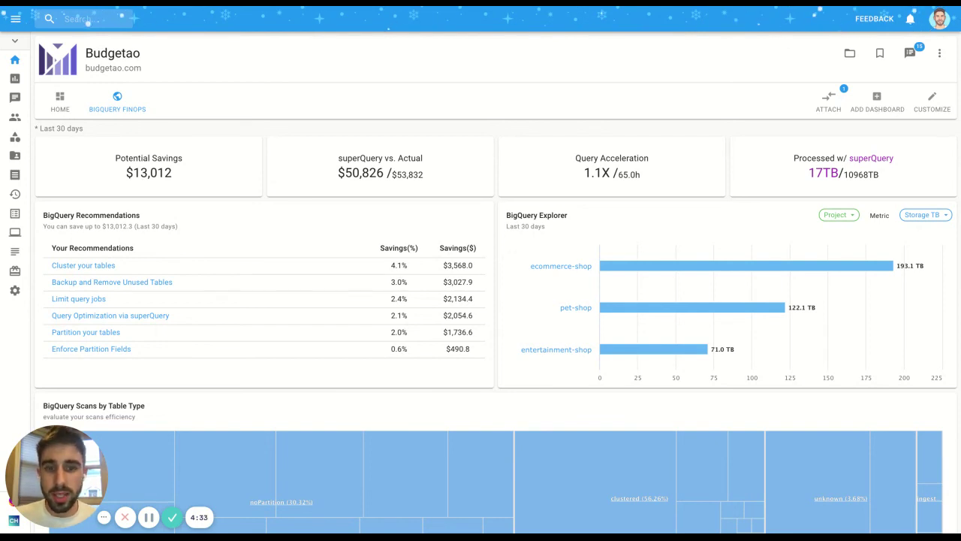
{"action": "left_click_drag", "start_coordinate": [575, 158], "coordinate": [649, 158]}
{"action": "left_click", "coordinate": [651, 162]}
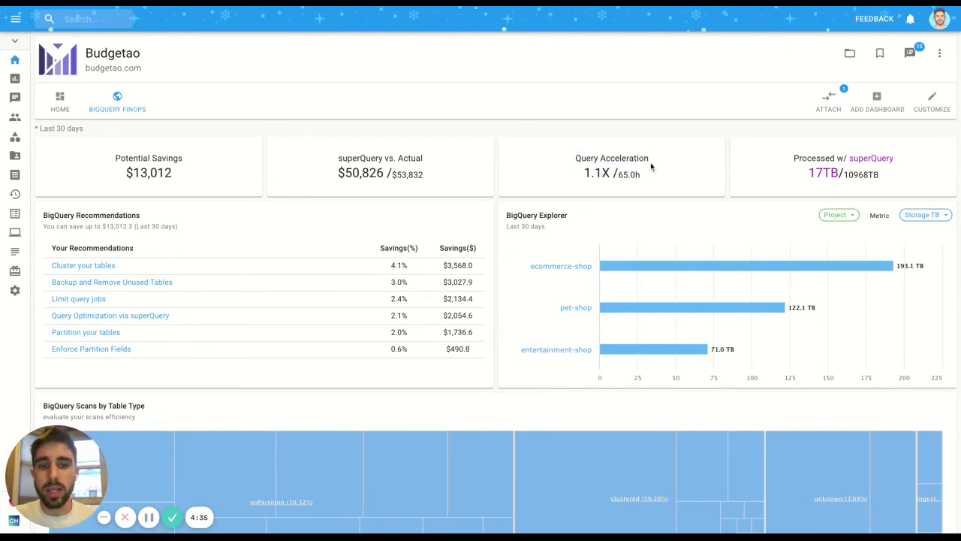
{"action": "left_click_drag", "start_coordinate": [635, 174], "coordinate": [575, 157]}
{"action": "left_click", "coordinate": [637, 175]}
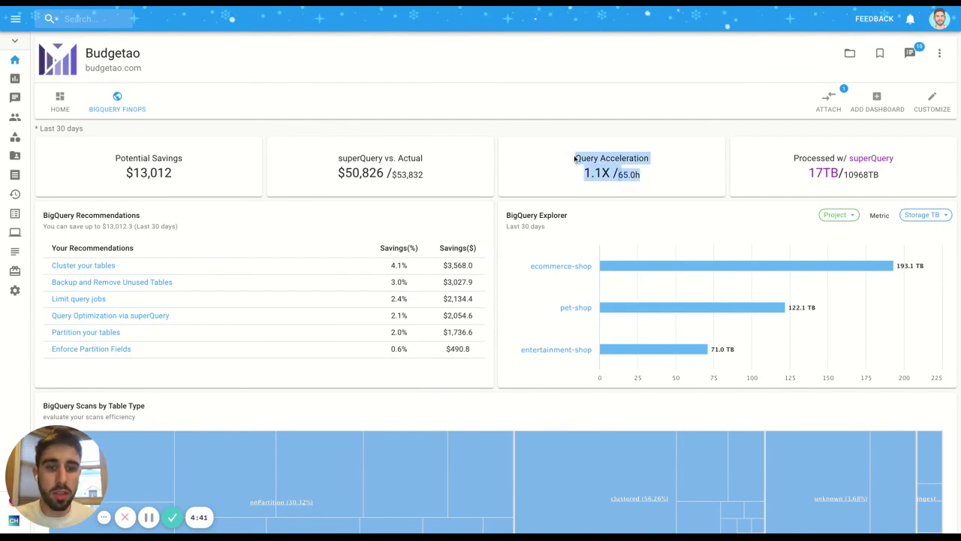
{"action": "left_click", "coordinate": [575, 158]}
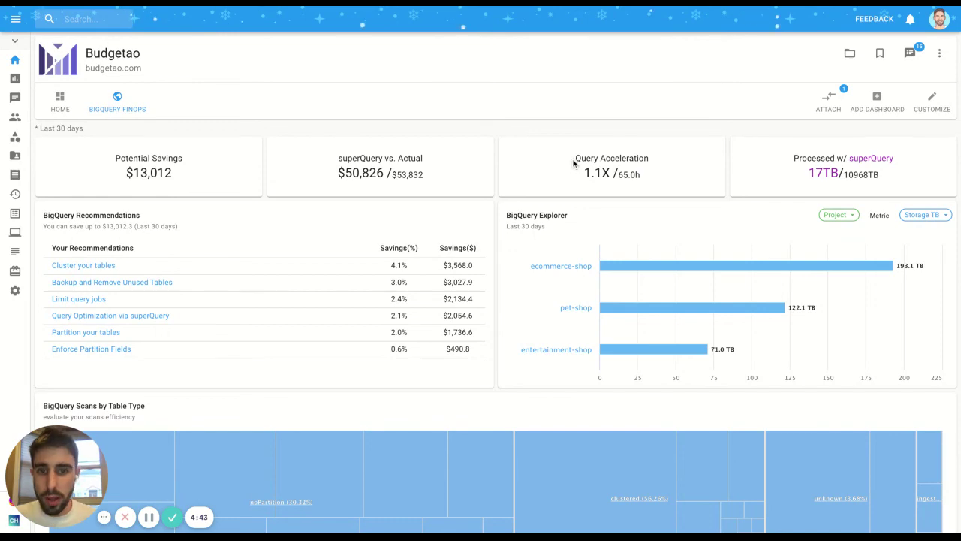
{"action": "scroll", "coordinate": [574, 159], "scroll_direction": "down", "scroll_amount": 1}
{"action": "scroll", "coordinate": [570, 160], "scroll_direction": "up", "scroll_amount": 1}
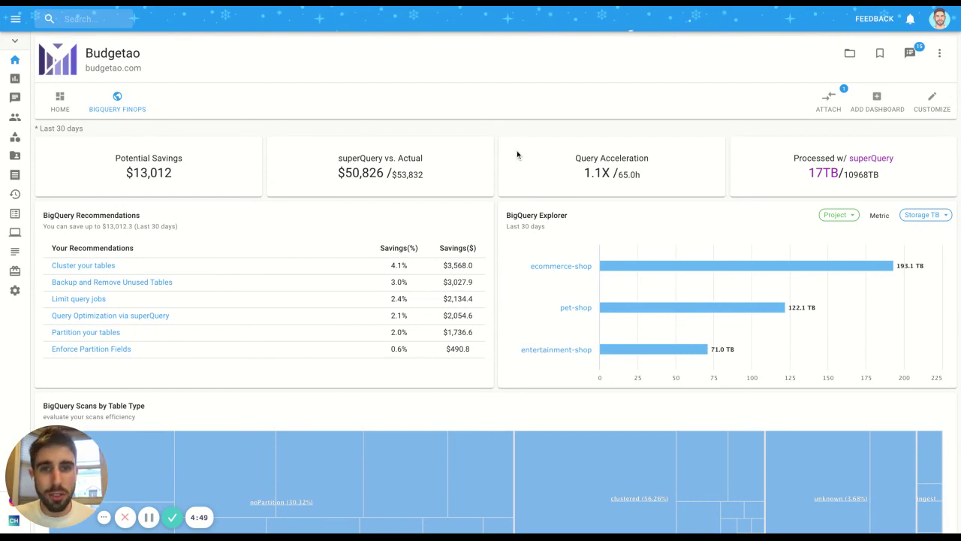
{"action": "scroll", "coordinate": [469, 160], "scroll_direction": "down", "scroll_amount": 1}
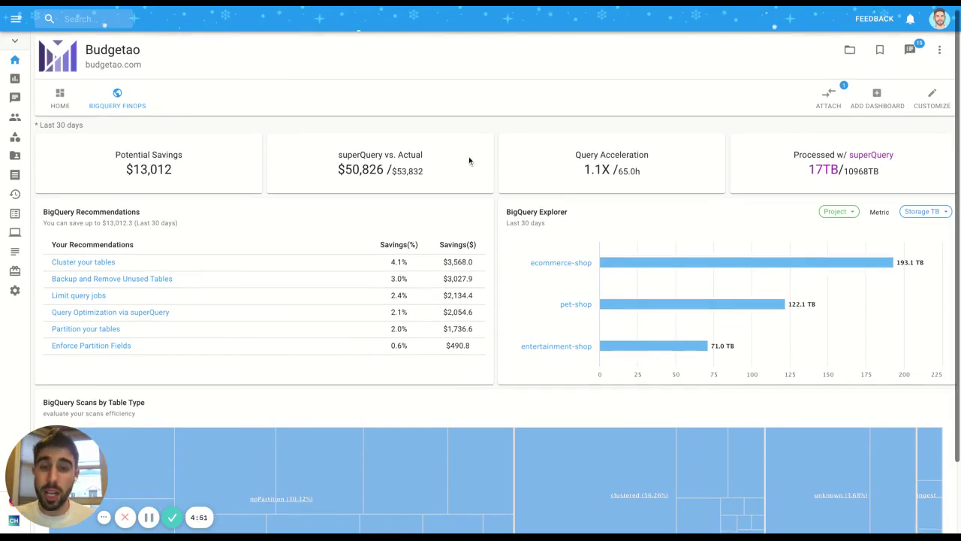